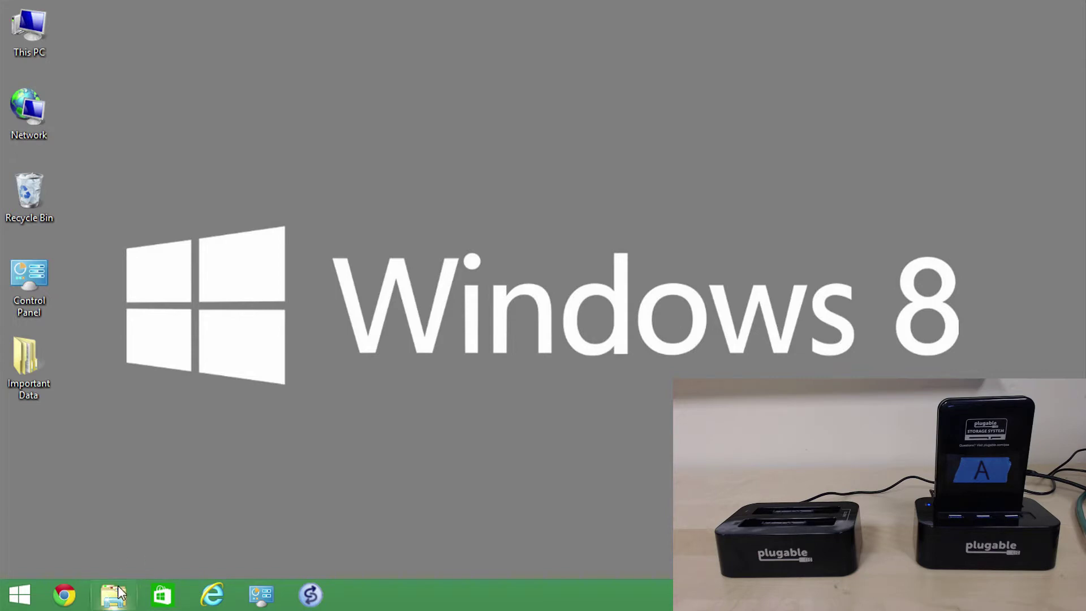
# Step: Open DRIVE A (E:) in File Explorer to check its contents, and close the window
pyautogui.click(113, 595)
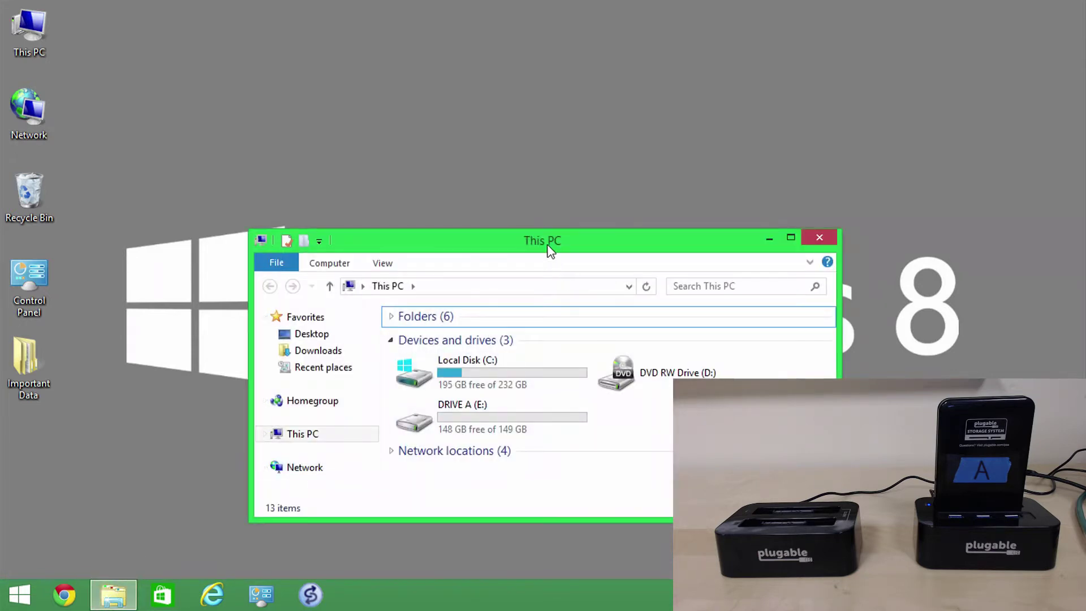
pyautogui.moveTo(548, 245); pyautogui.dragTo(410, 66)
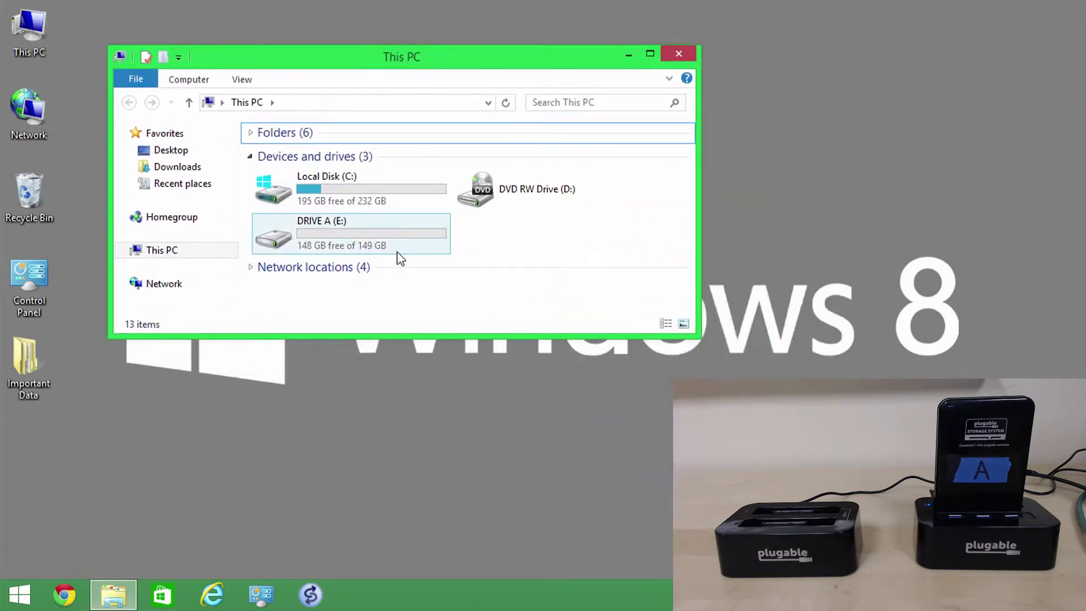
pyautogui.moveTo(392, 226)
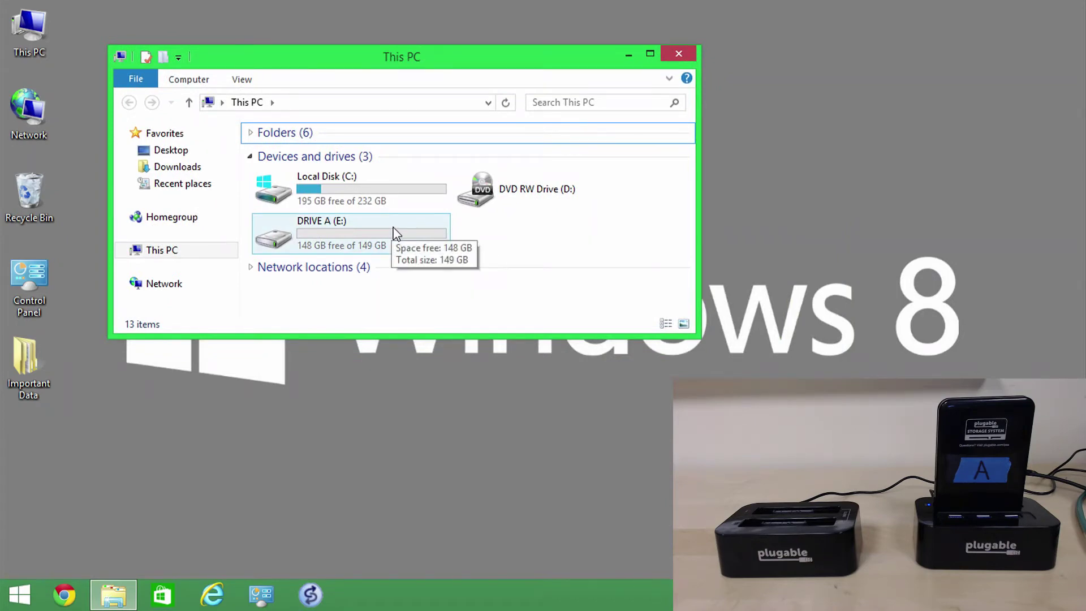
pyautogui.doubleClick(394, 232)
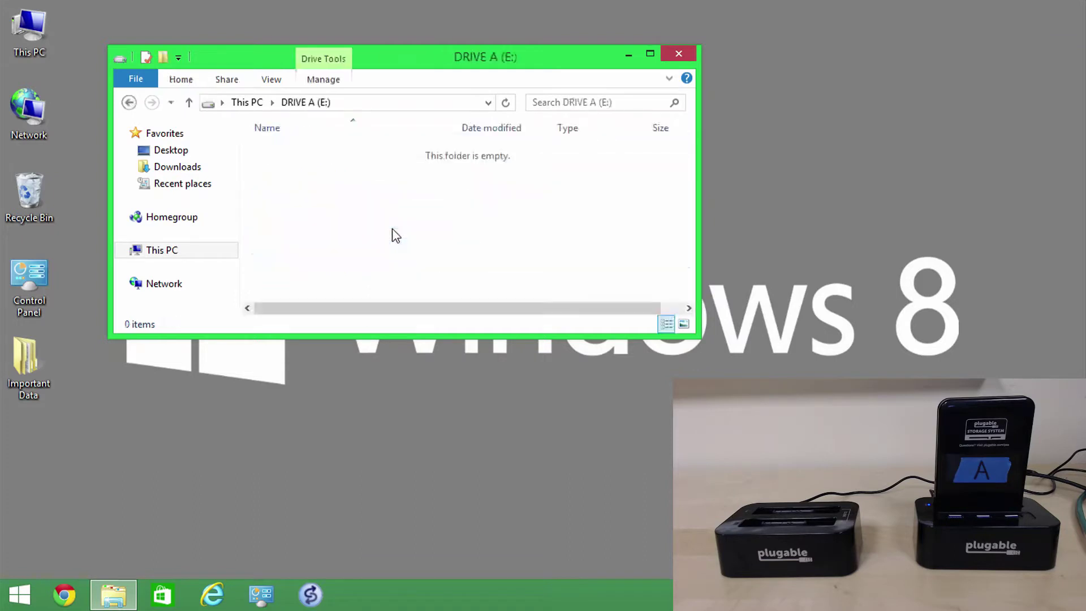
pyautogui.click(129, 103)
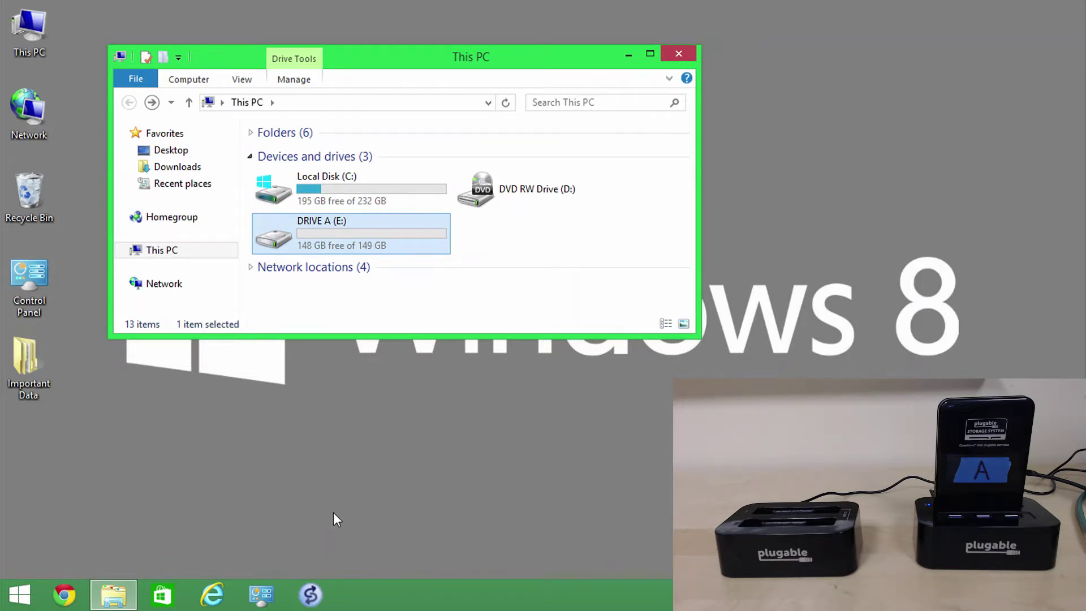
pyautogui.click(678, 55)
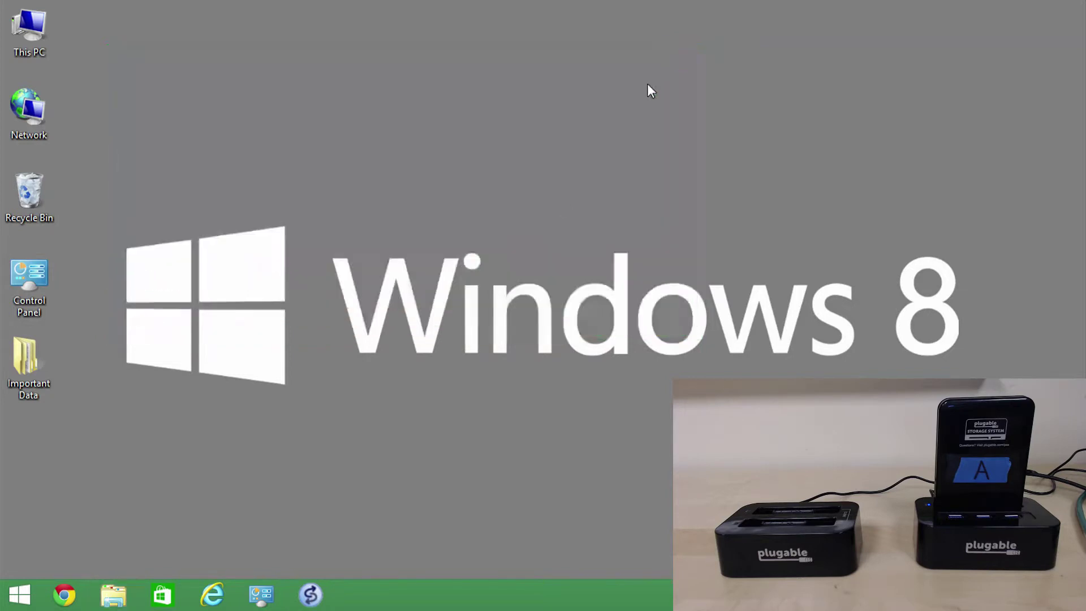
# Step: Switch to SyncToy and reposition its window on the desktop
pyautogui.click(310, 601)
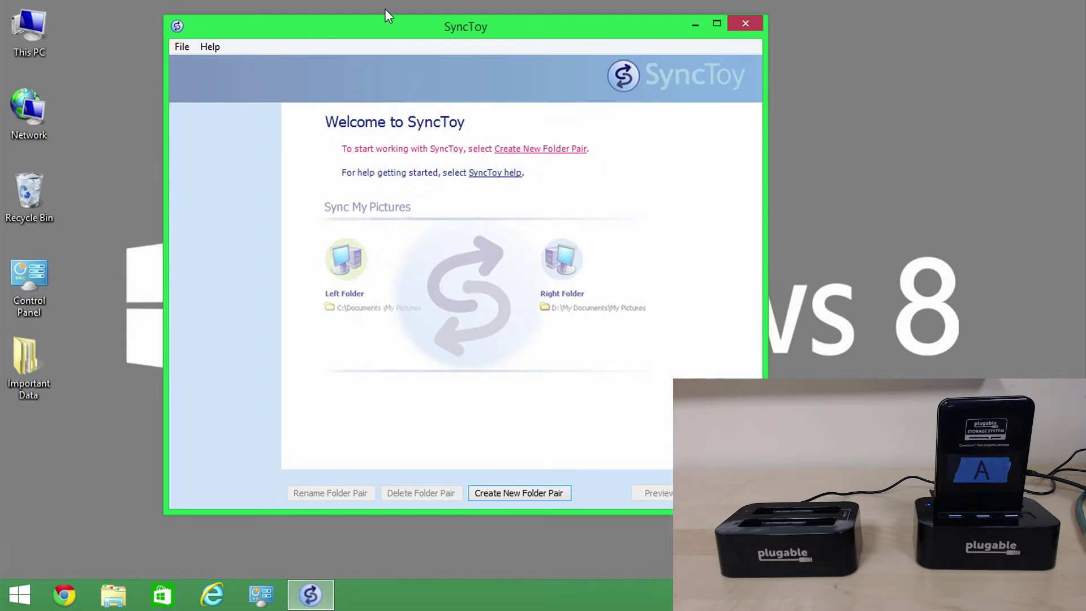
pyautogui.moveTo(387, 25); pyautogui.dragTo(281, 25)
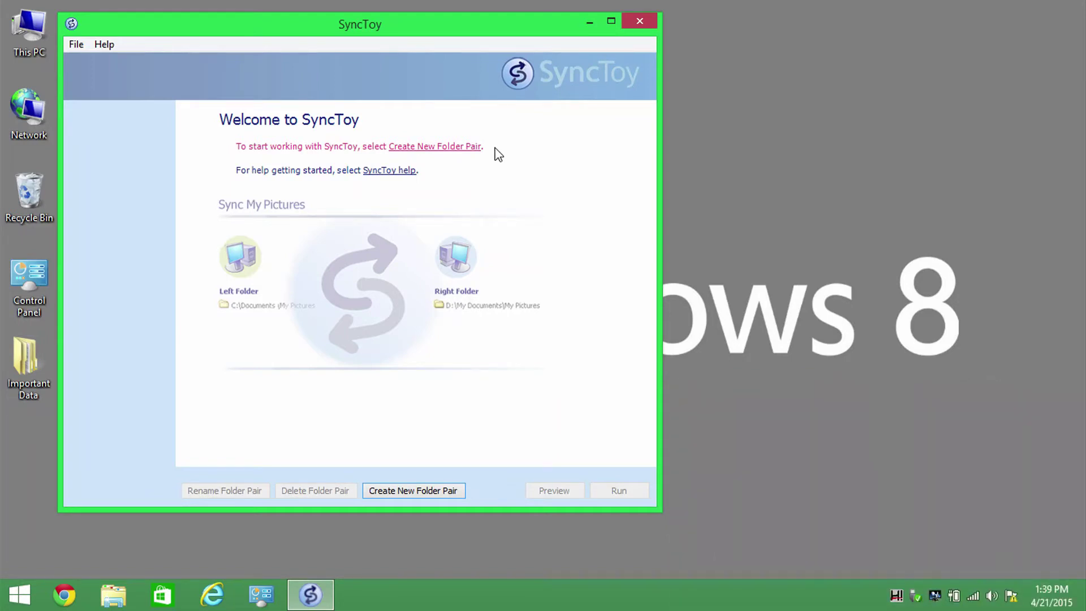
pyautogui.moveTo(455, 23); pyautogui.dragTo(534, 27)
pyautogui.doubleClick(534, 28)
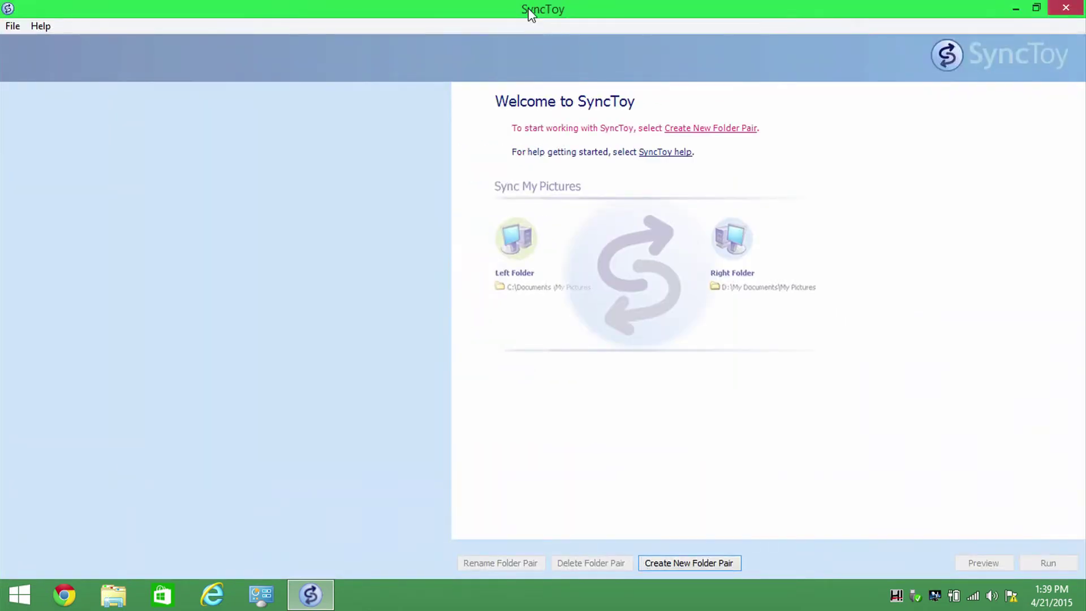
pyautogui.doubleClick(529, 12)
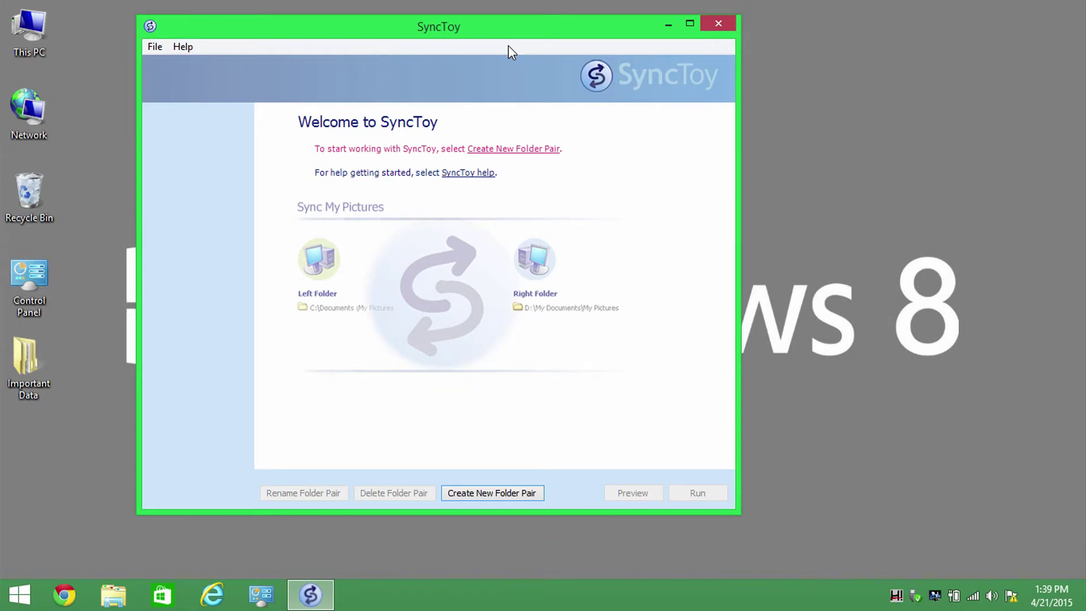
# Step: Start a new folder pair with the desktop's Important Data folder as the left folder
pyautogui.click(488, 494)
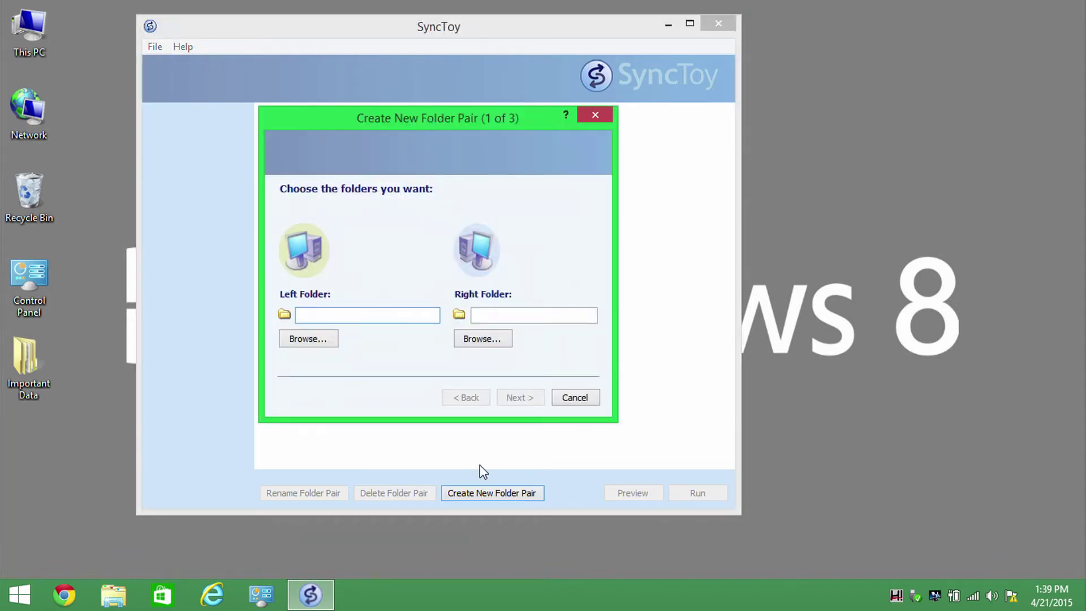
pyautogui.click(323, 345)
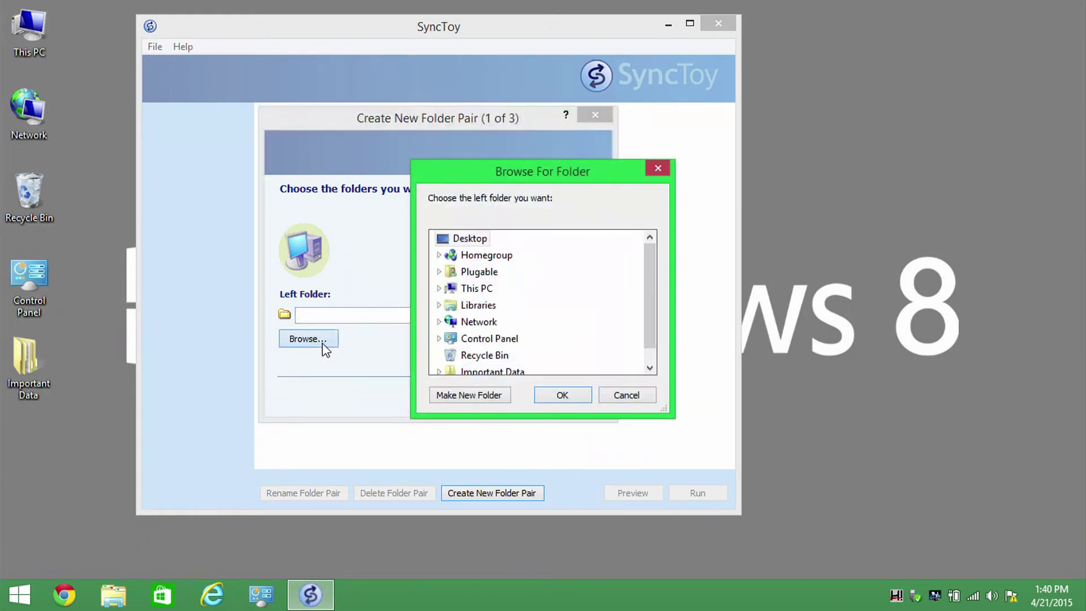
pyautogui.scroll(-1, 650, 302)
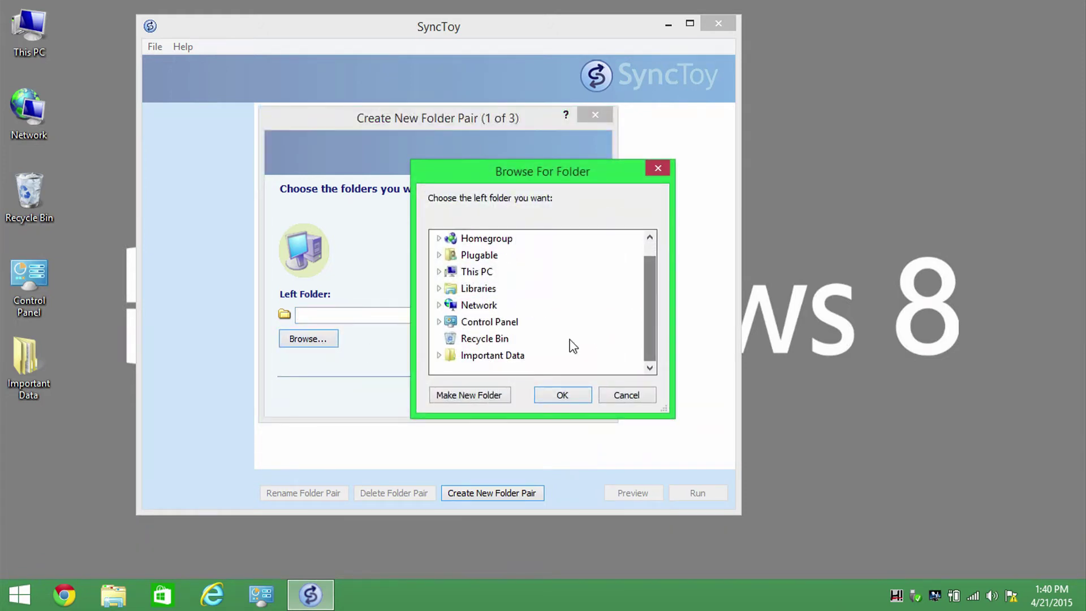
pyautogui.click(512, 356)
pyautogui.click(563, 394)
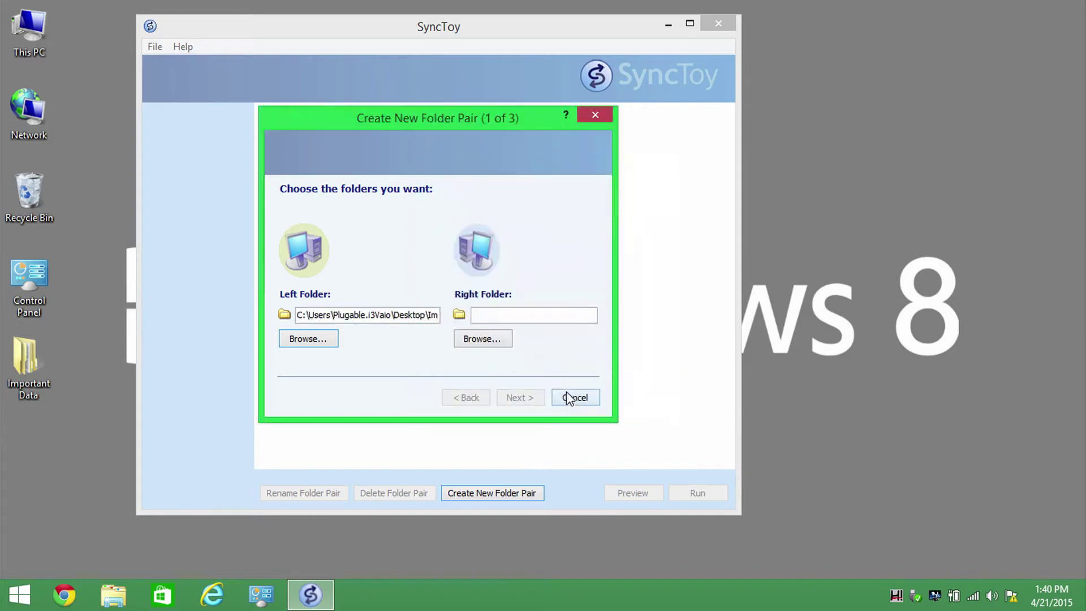
# Step: Choose DRIVE A (E:) under This PC as the right folder of the pair
pyautogui.click(496, 341)
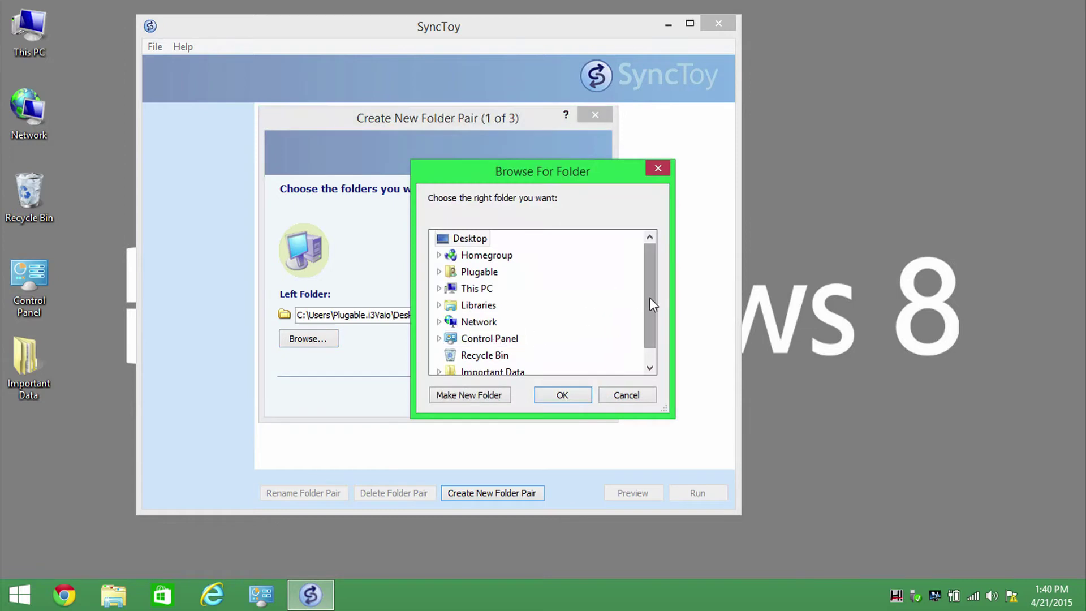
pyautogui.doubleClick(501, 290)
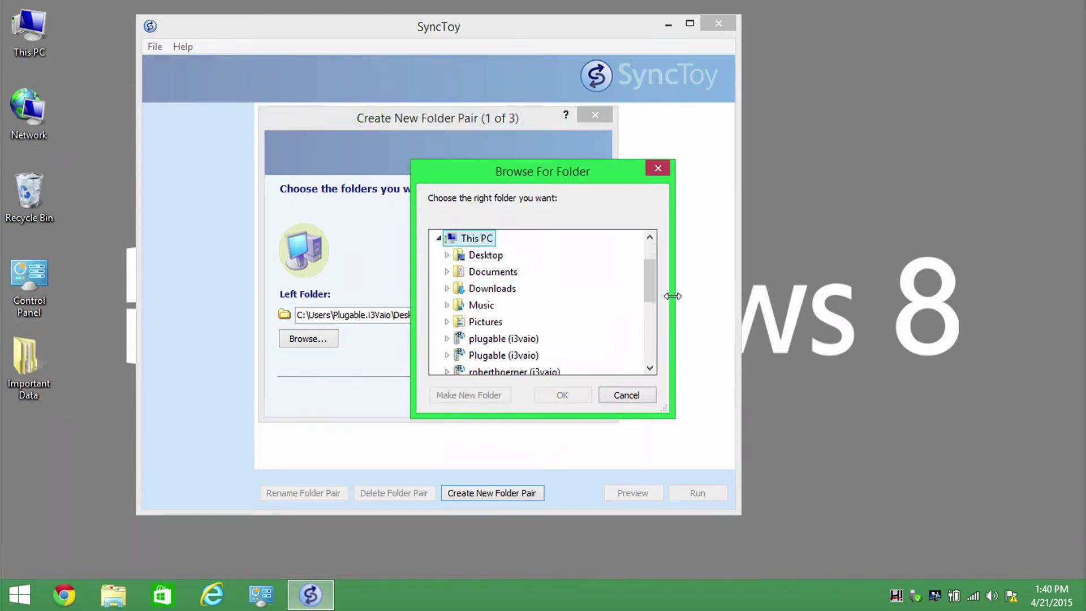
pyautogui.moveTo(654, 292); pyautogui.dragTo(650, 327)
pyautogui.click(512, 357)
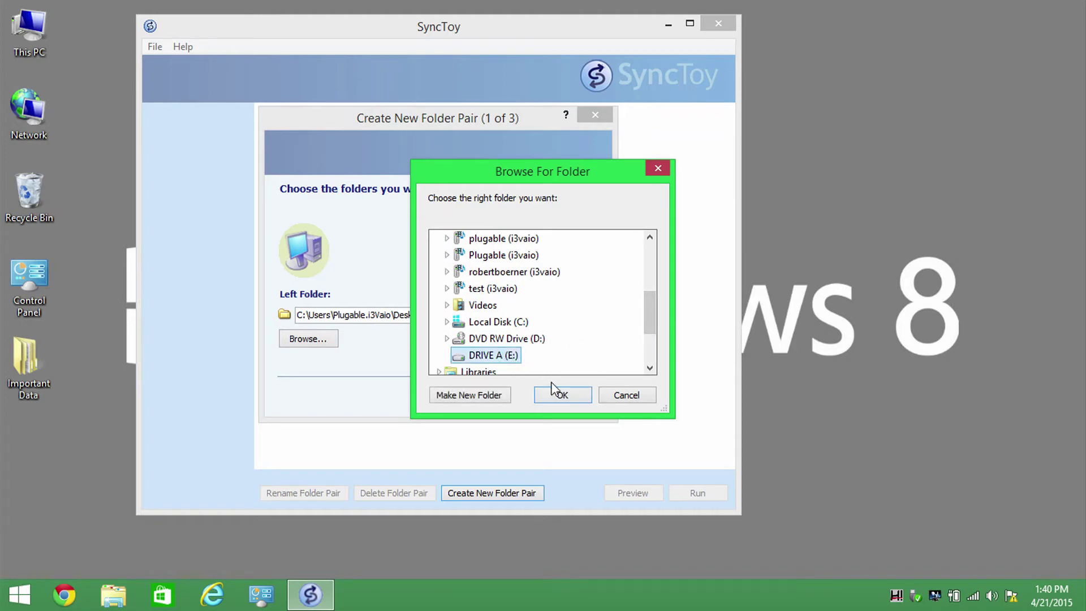
pyautogui.click(562, 395)
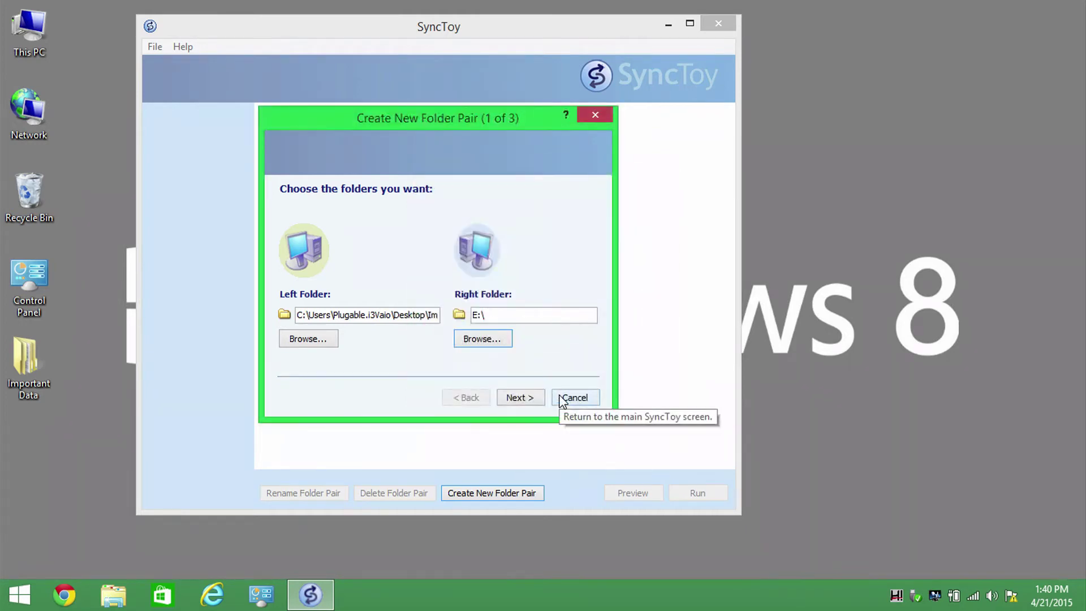
# Step: Keep the Synchronize action and finish creating the folder pair with the name "backup"
pyautogui.click(520, 398)
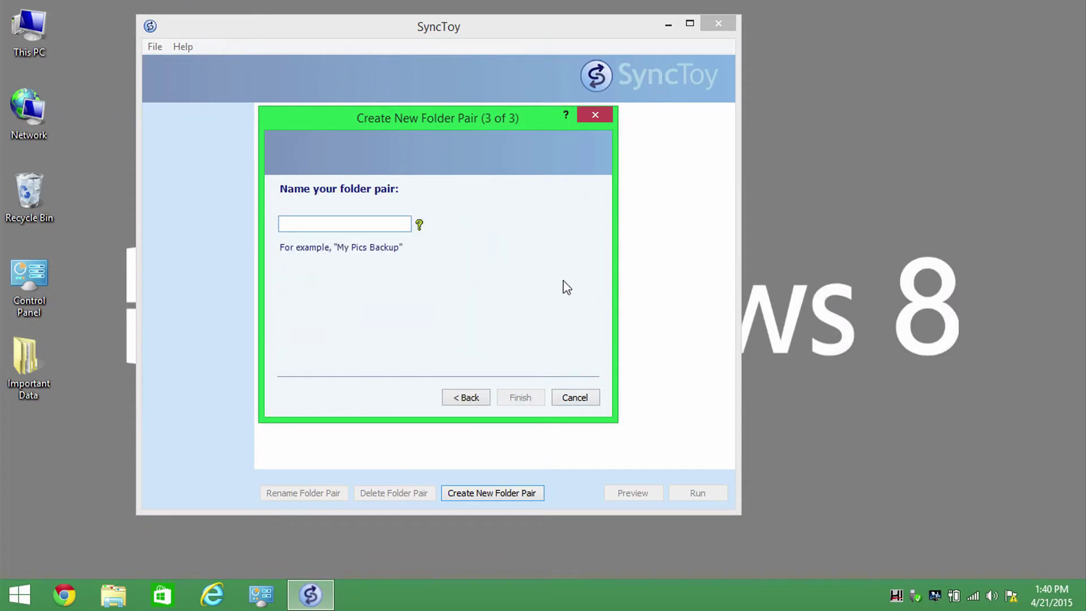
pyautogui.write('backup')
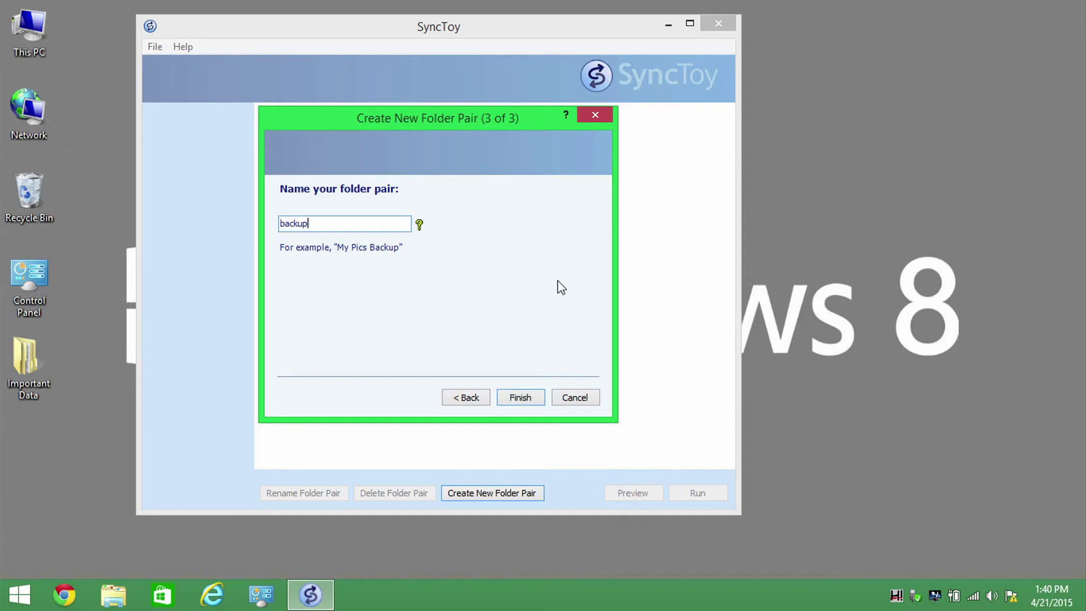
pyautogui.click(524, 400)
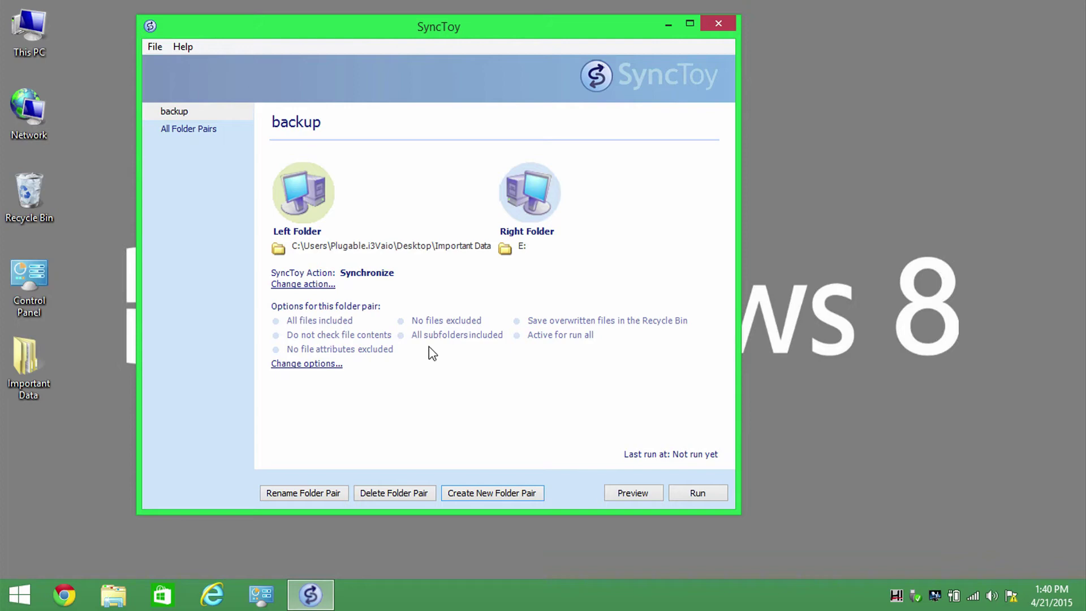
# Step: Run the backup folder pair, and close the run results and SyncToy
pyautogui.click(693, 492)
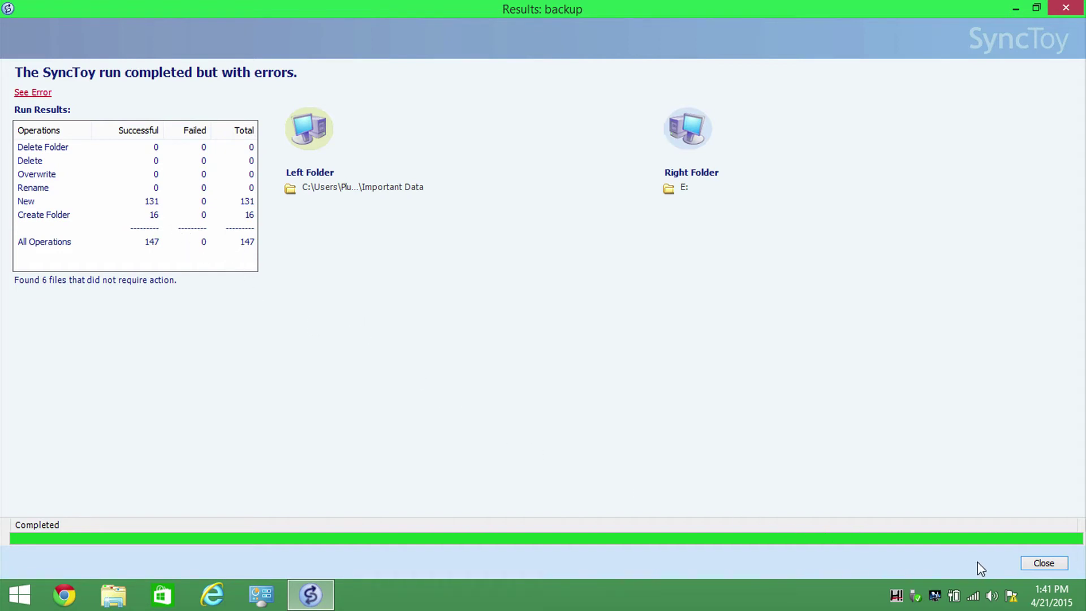
pyautogui.click(1054, 563)
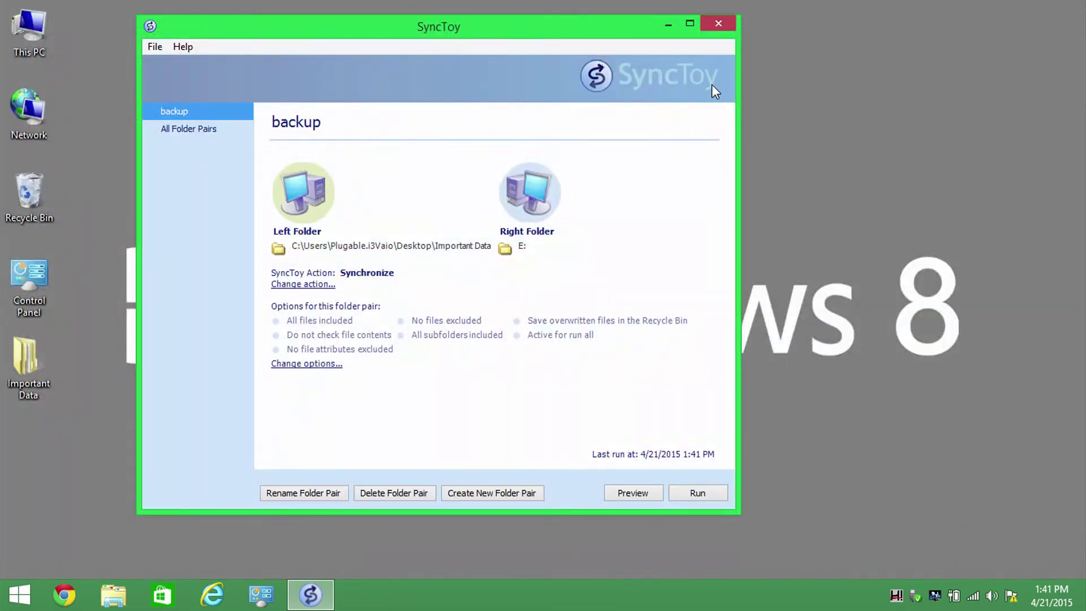
pyautogui.click(716, 25)
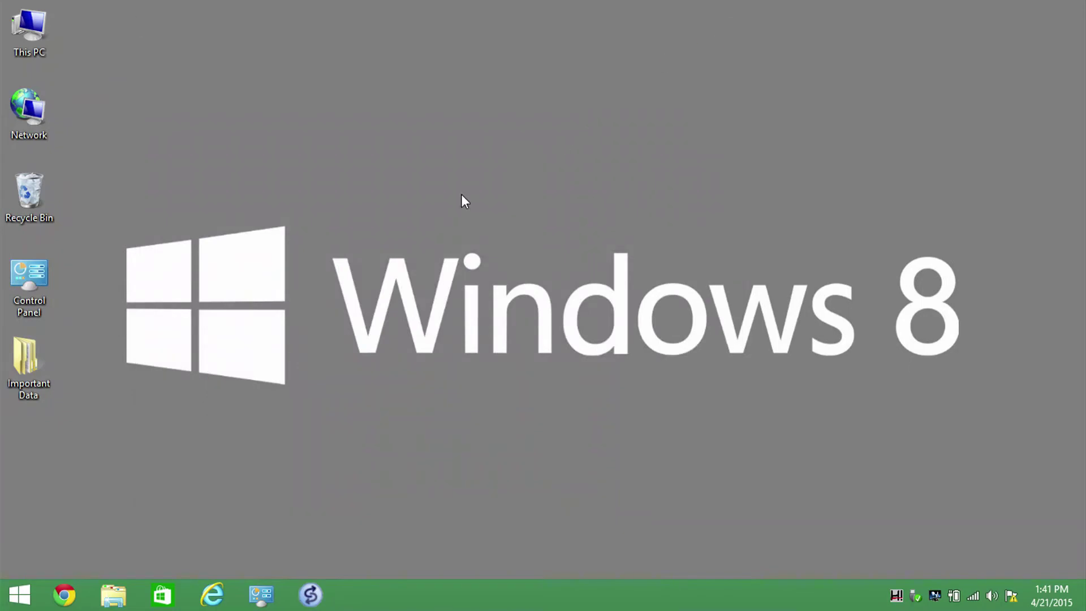
# Step: Compare the contents of the desktop's Important Data folder and DRIVE A (E:) in separate File Explorer windows, and close both
pyautogui.doubleClick(26, 362)
pyautogui.moveTo(443, 56); pyautogui.dragTo(732, 49)
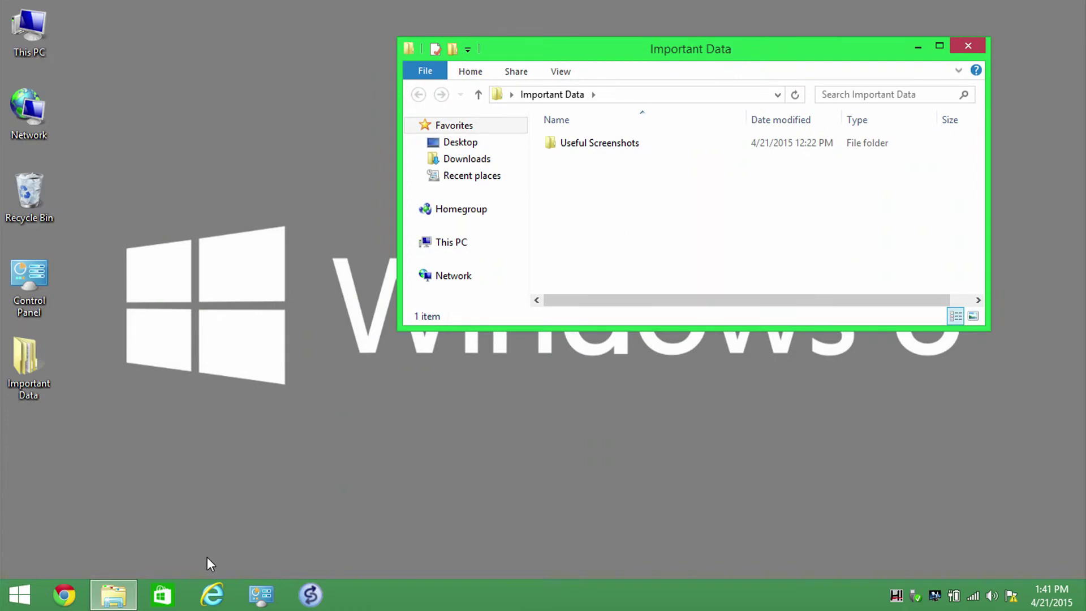
pyautogui.rightClick(113, 598)
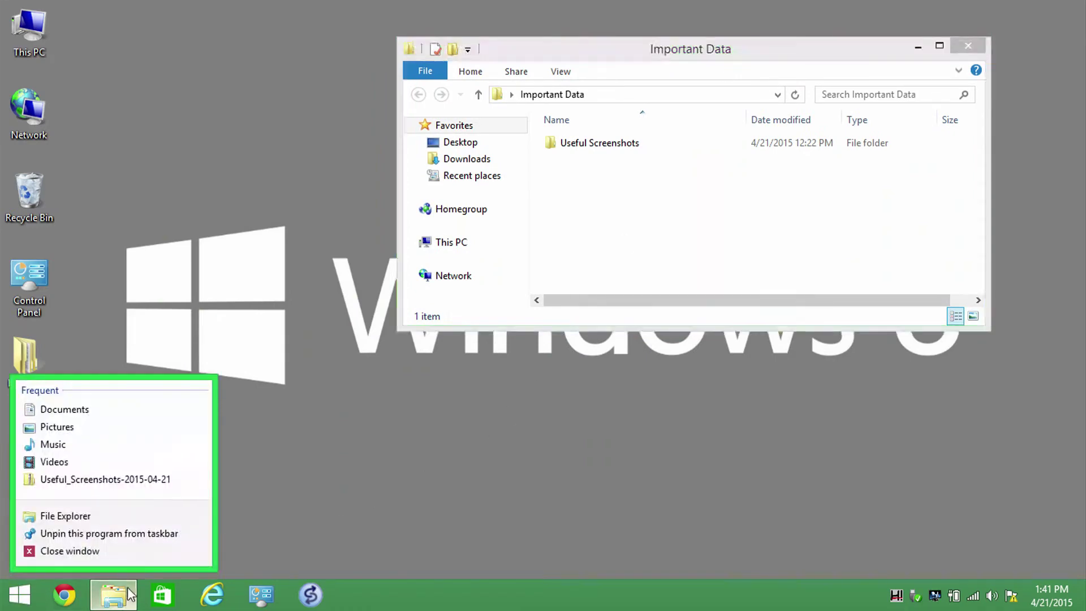
pyautogui.click(146, 518)
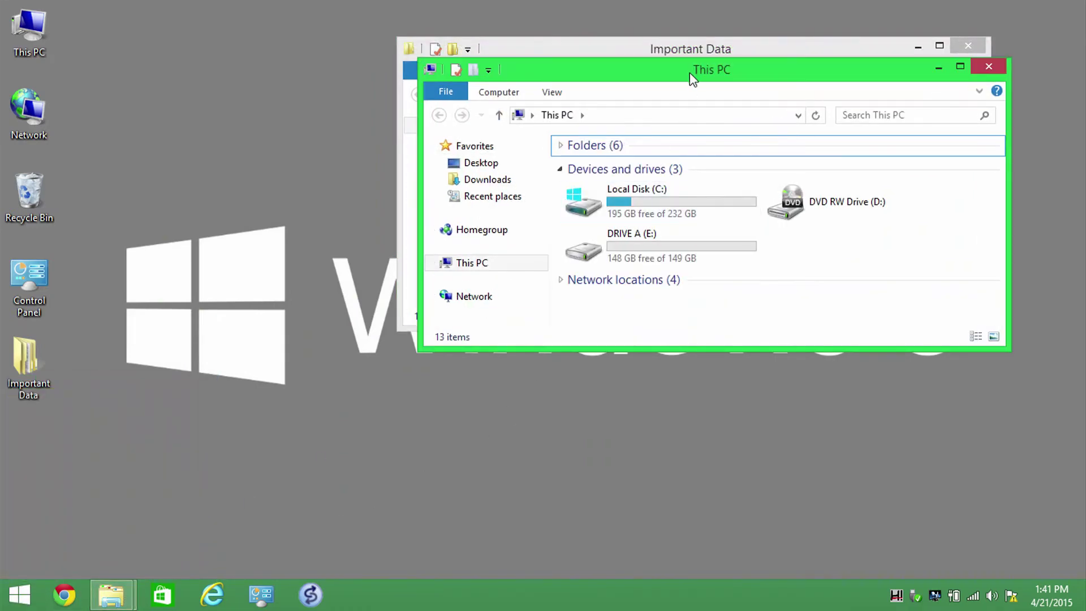
pyautogui.moveTo(691, 75); pyautogui.dragTo(699, 247)
pyautogui.doubleClick(657, 370)
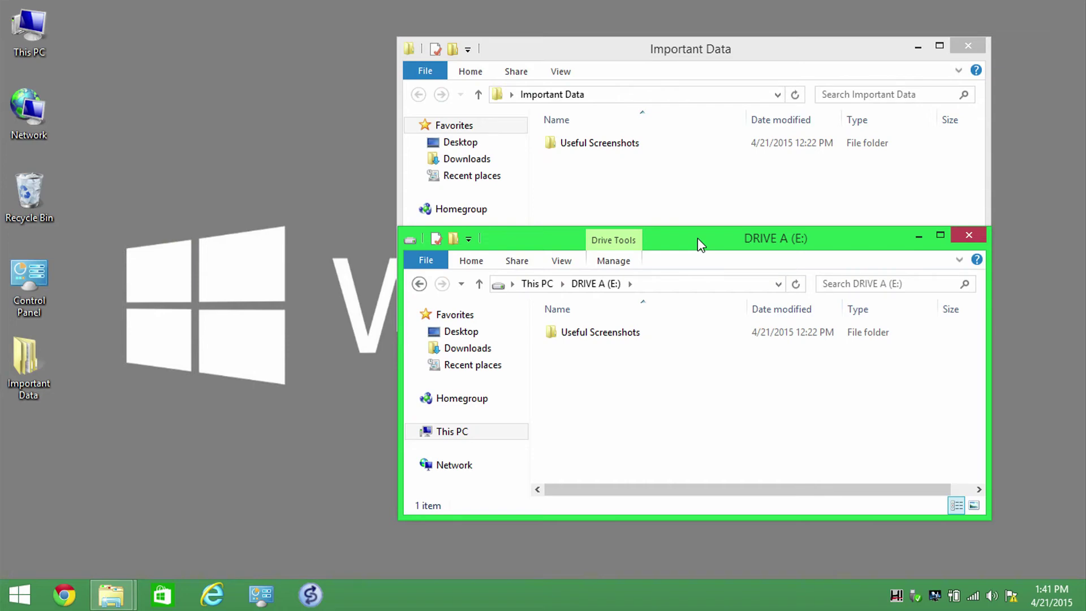
pyautogui.click(974, 240)
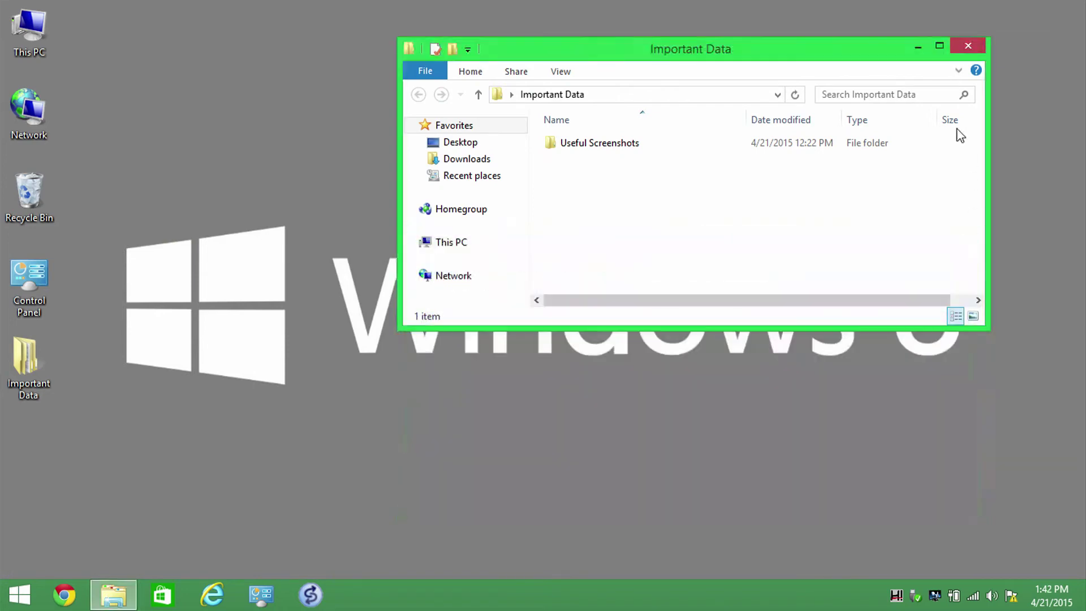
pyautogui.click(968, 46)
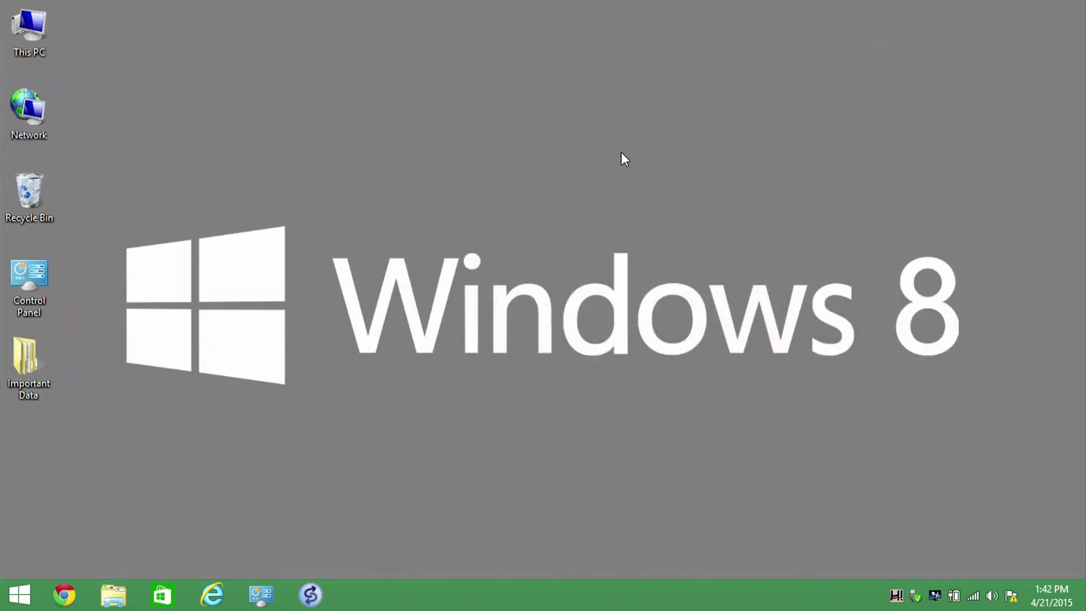